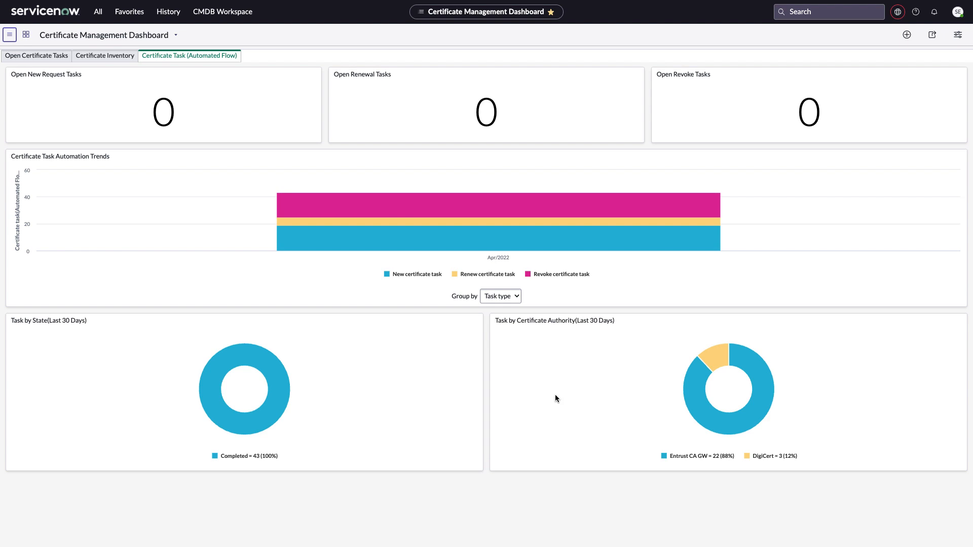
# - Open the Request New Certificate form from the Automated Flow category of Certificate Management in the Service Catalog
pyautogui.click(128, 11)
pyautogui.click(126, 71)
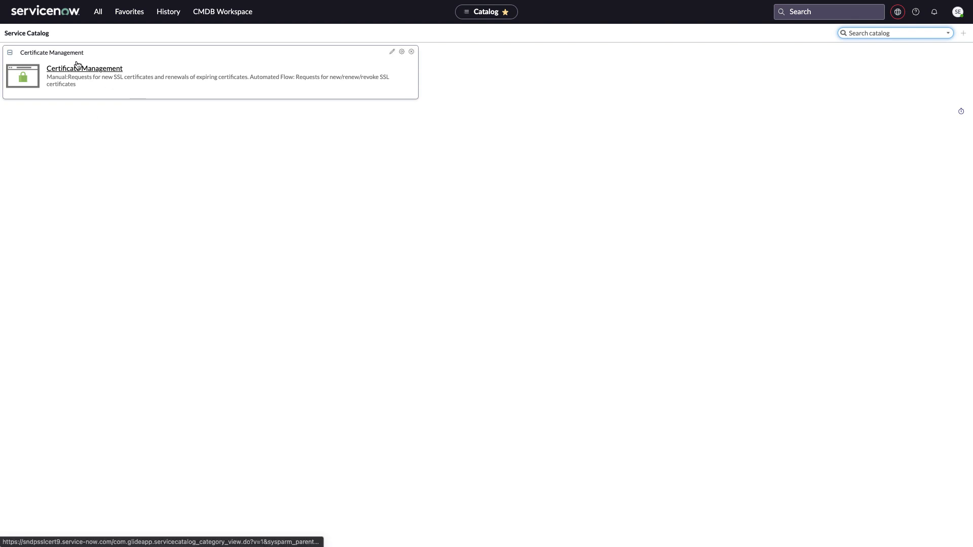
pyautogui.click(104, 76)
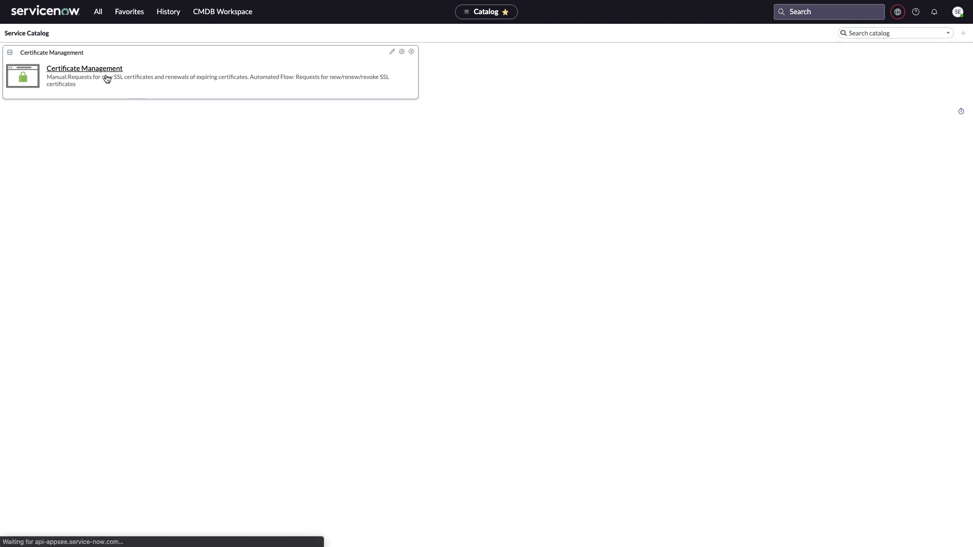
pyautogui.click(497, 115)
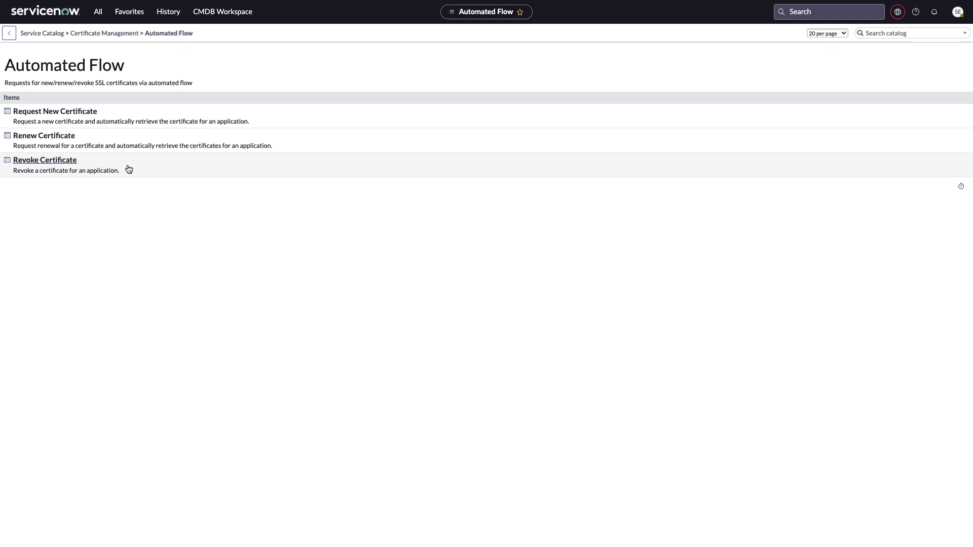
pyautogui.click(74, 119)
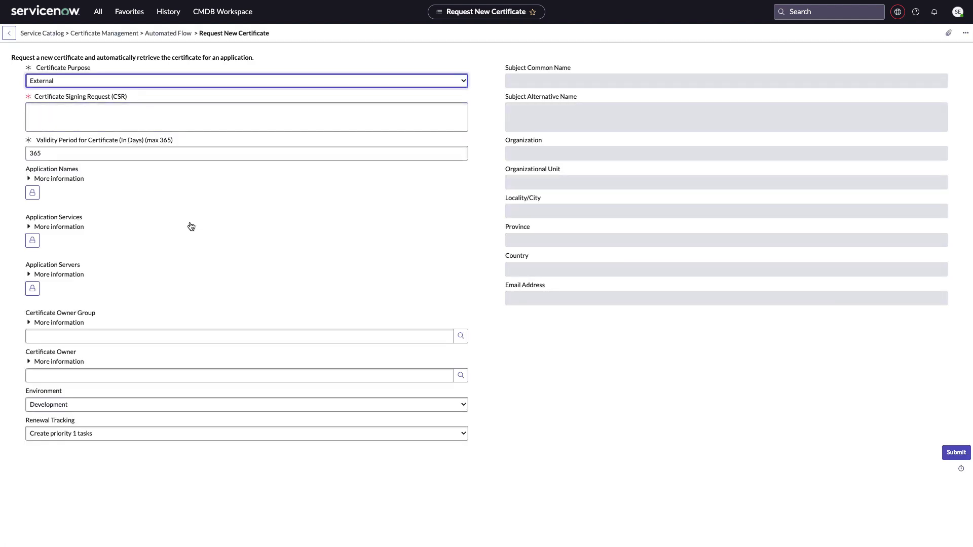
# - Paste the copied certificate signing request into the CSR field of the request, keeping the 365-day validity period
pyautogui.click(80, 111)
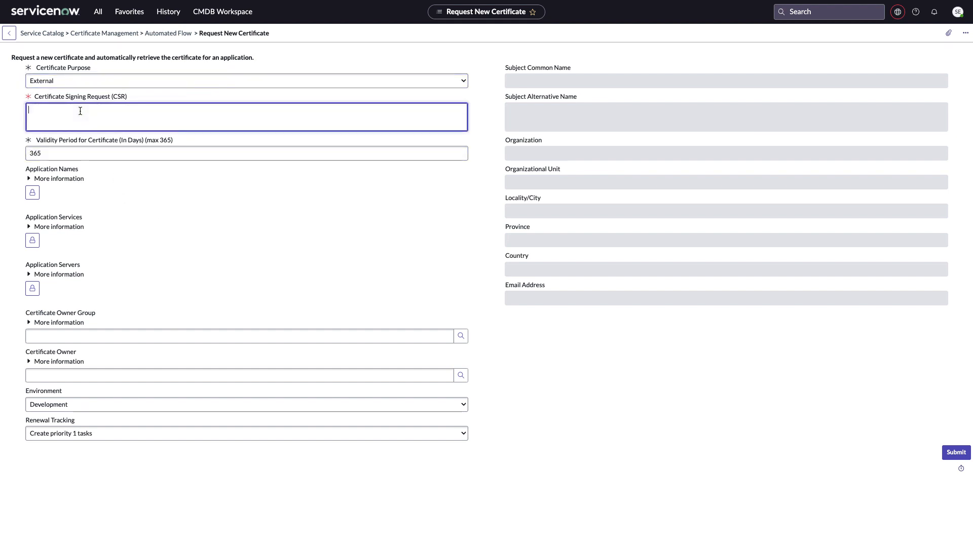
pyautogui.hotkey('ctrl', 'v')
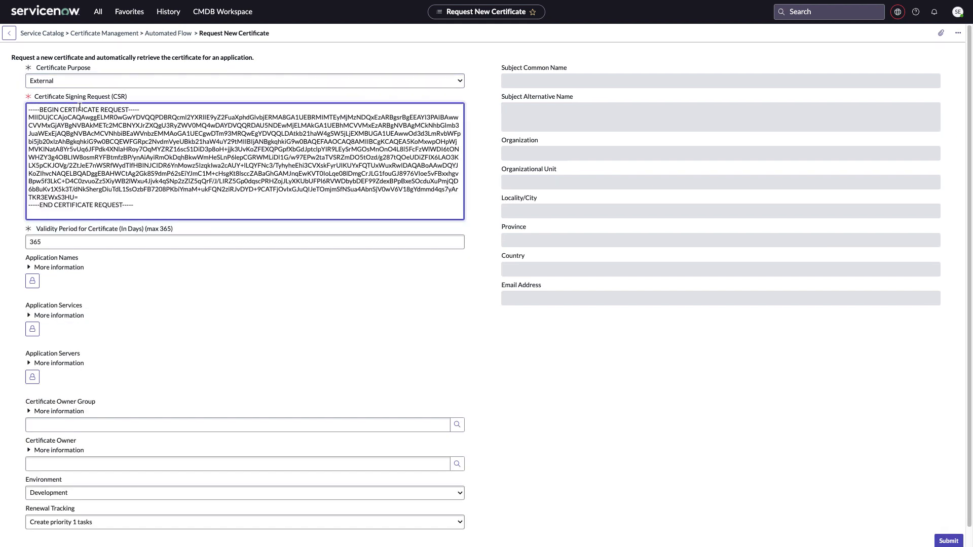
pyautogui.click(364, 282)
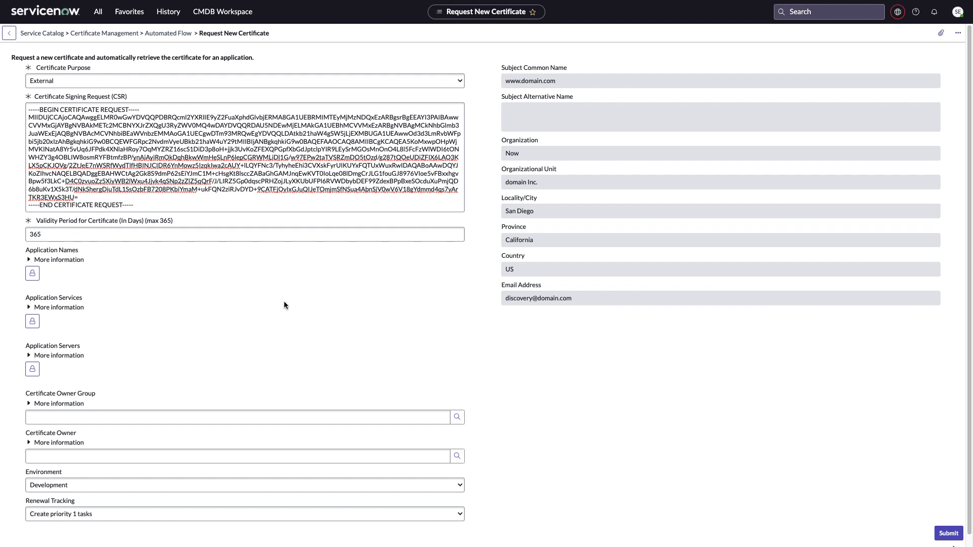
pyautogui.click(80, 233)
pyautogui.click(72, 236)
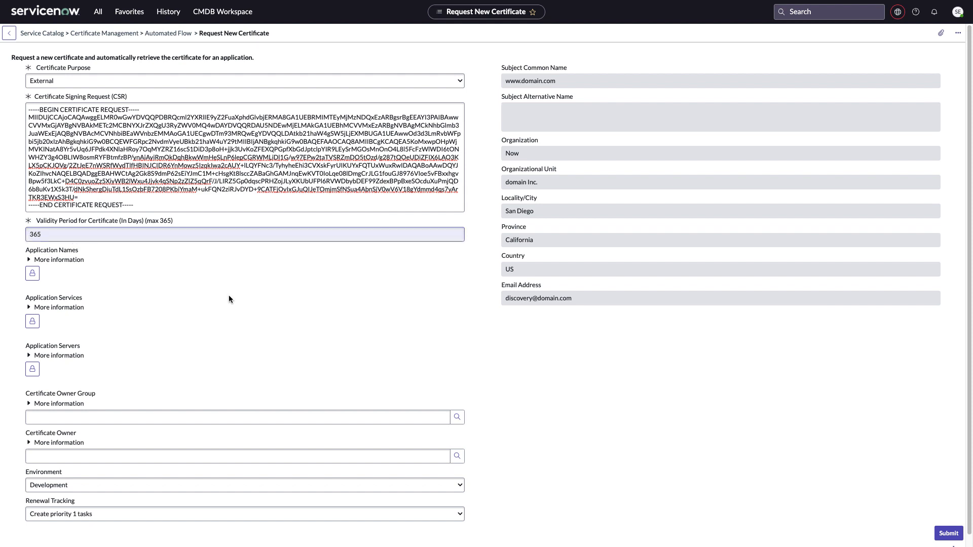
# - Assign the certificate to the Certificate Owners group and enter the certificate owner's name
pyautogui.scroll(-1, 329, 316)
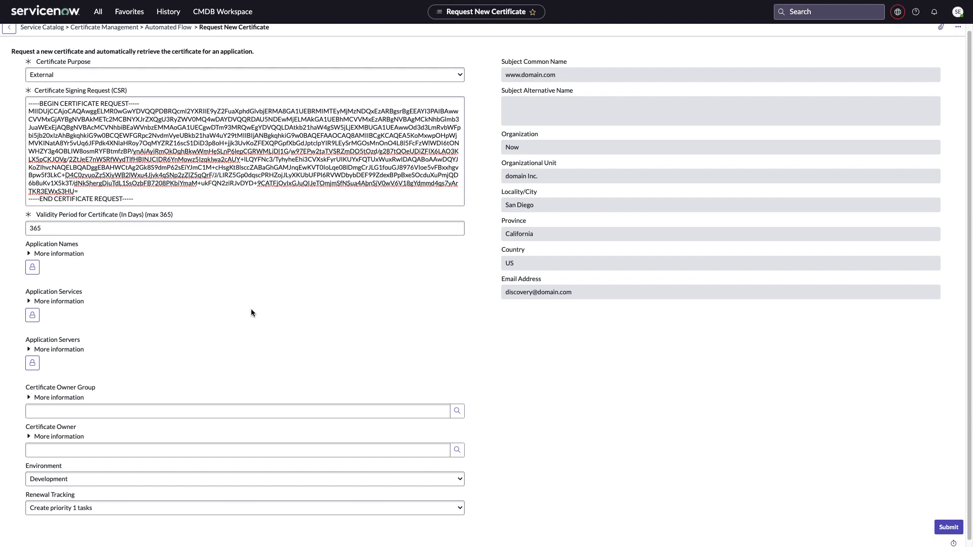
pyautogui.scroll(-1, 244, 315)
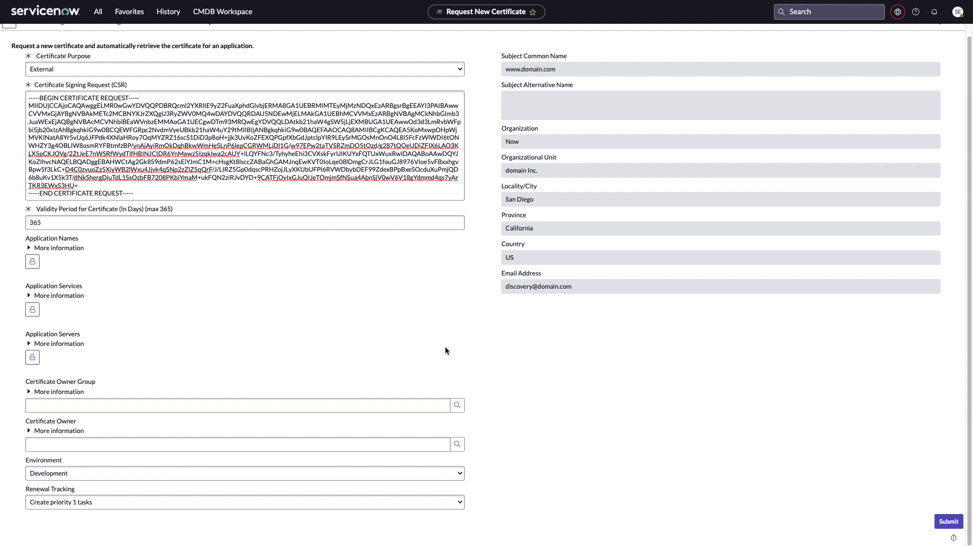
pyautogui.click(53, 404)
pyautogui.write('Certi')
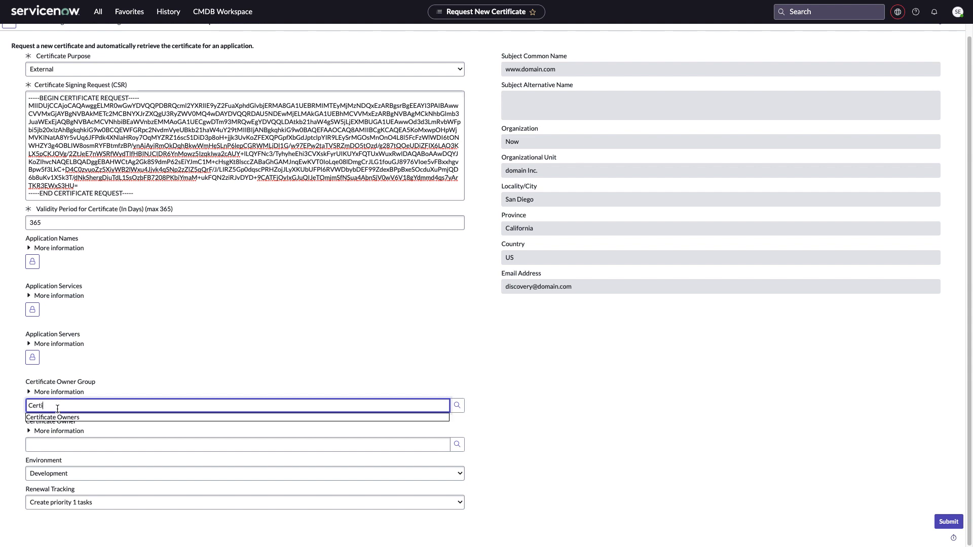
pyautogui.click(56, 417)
pyautogui.click(56, 444)
pyautogui.write('Steve')
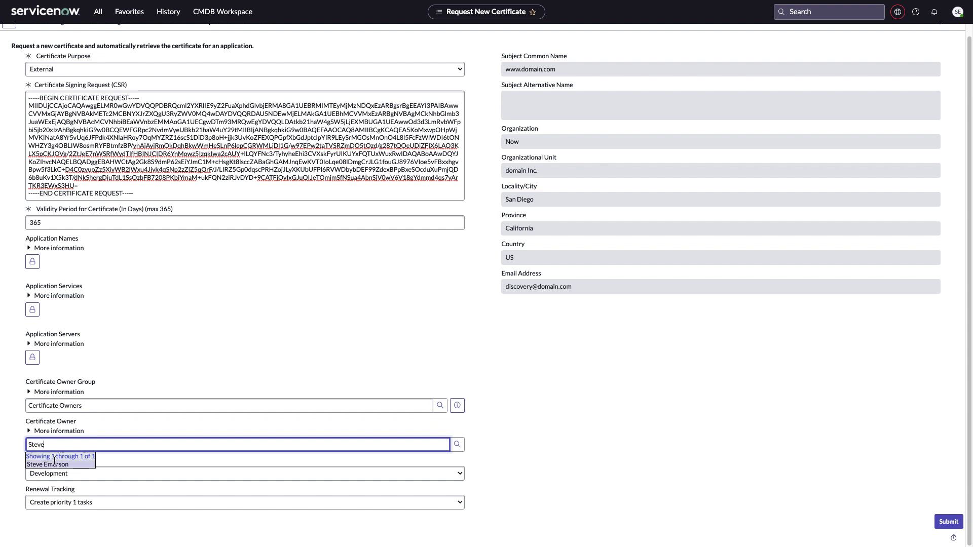
pyautogui.click(53, 464)
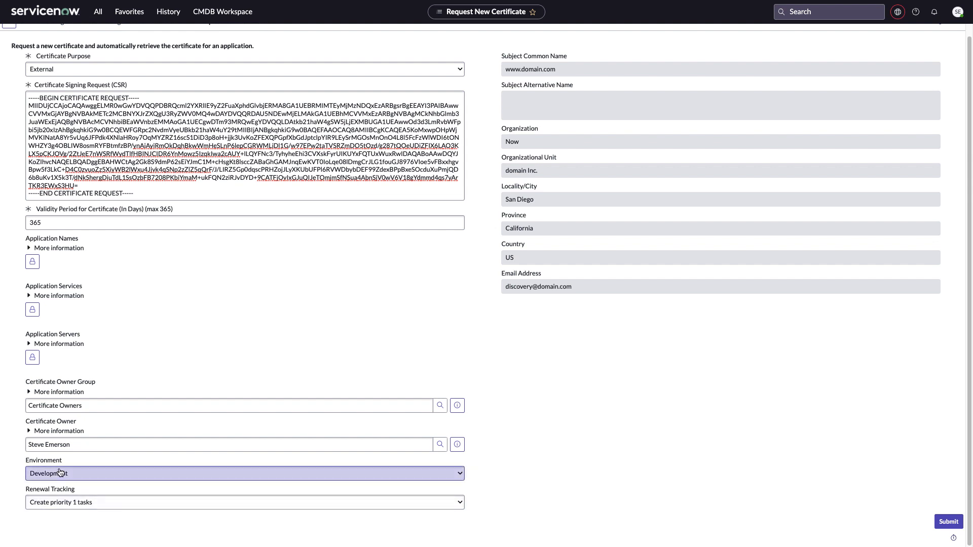
# - Keep the Development environment and priority 1 renewal tasks, and submit the new certificate request
pyautogui.click(73, 479)
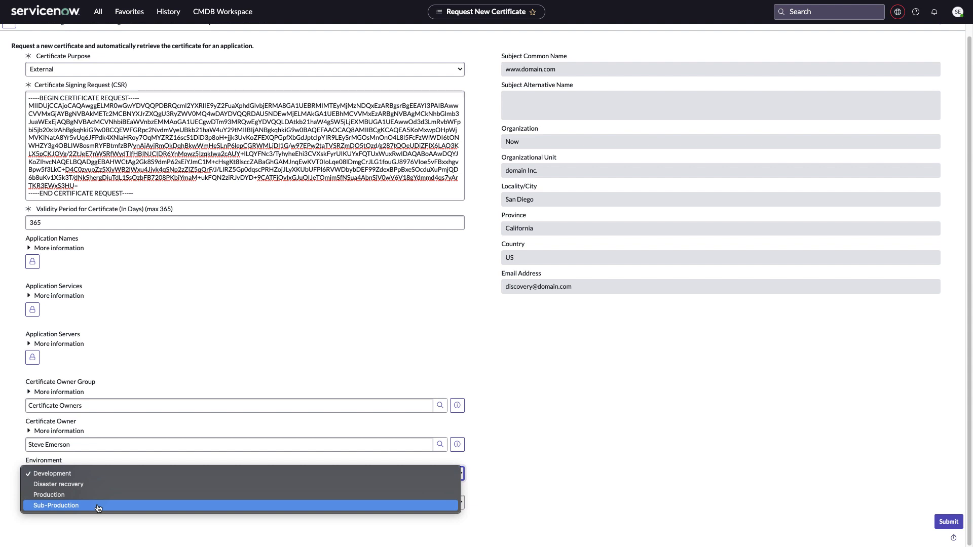
pyautogui.click(107, 522)
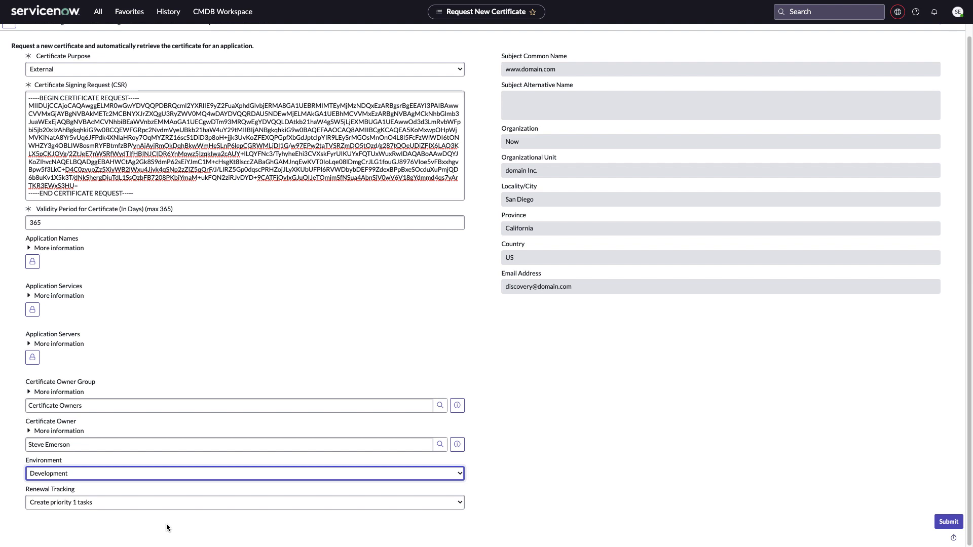
pyautogui.click(553, 503)
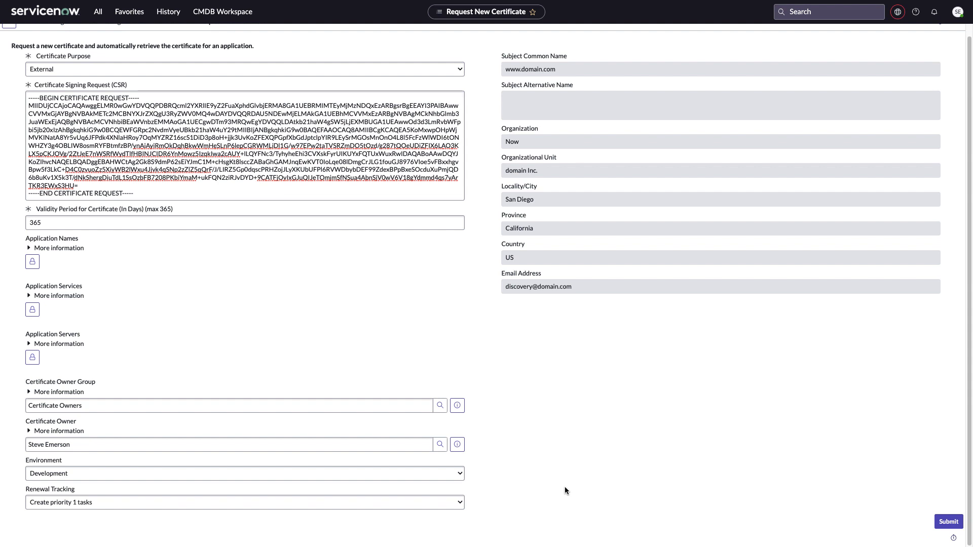
pyautogui.click(437, 503)
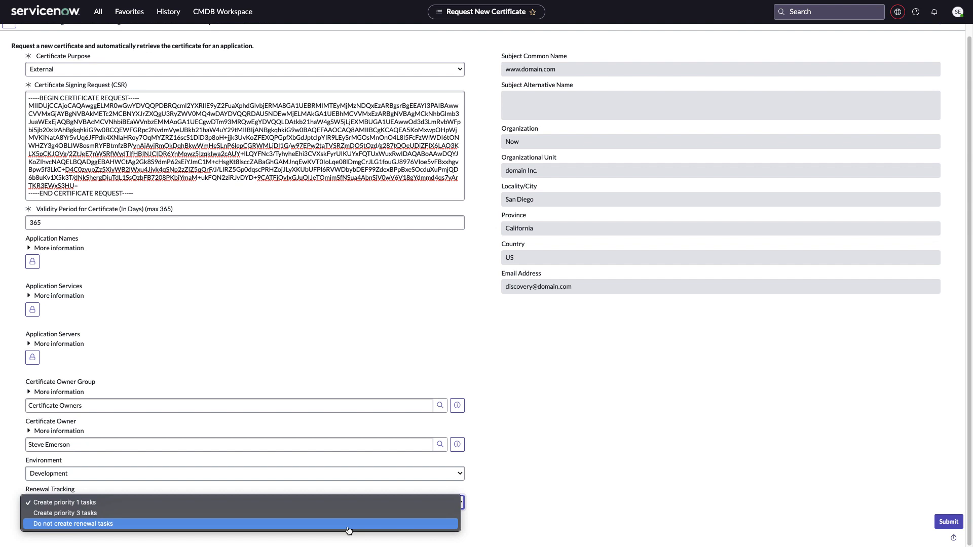
pyautogui.click(591, 474)
pyautogui.click(954, 526)
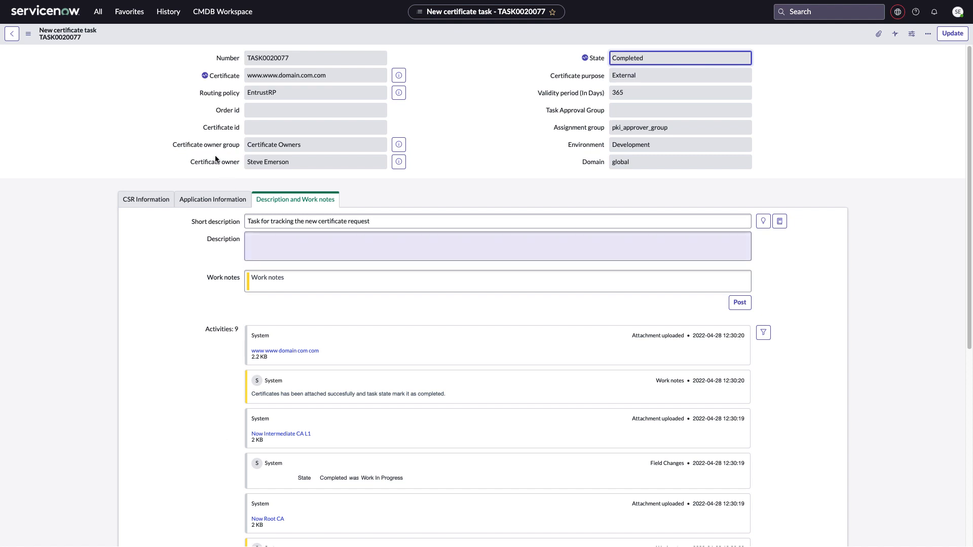
# - Reload the new certificate task and review its attachments, activity log and related change requests
pyautogui.click(28, 33)
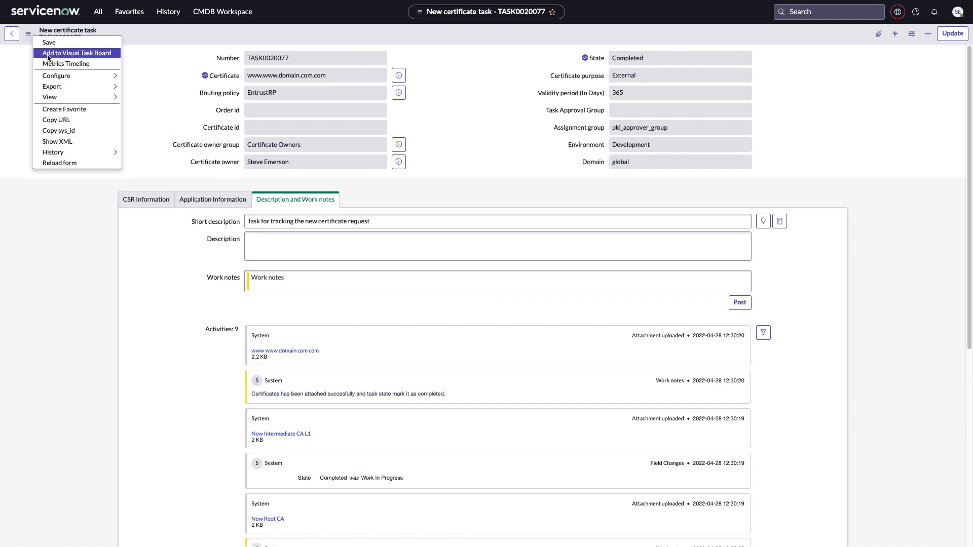
pyautogui.click(75, 162)
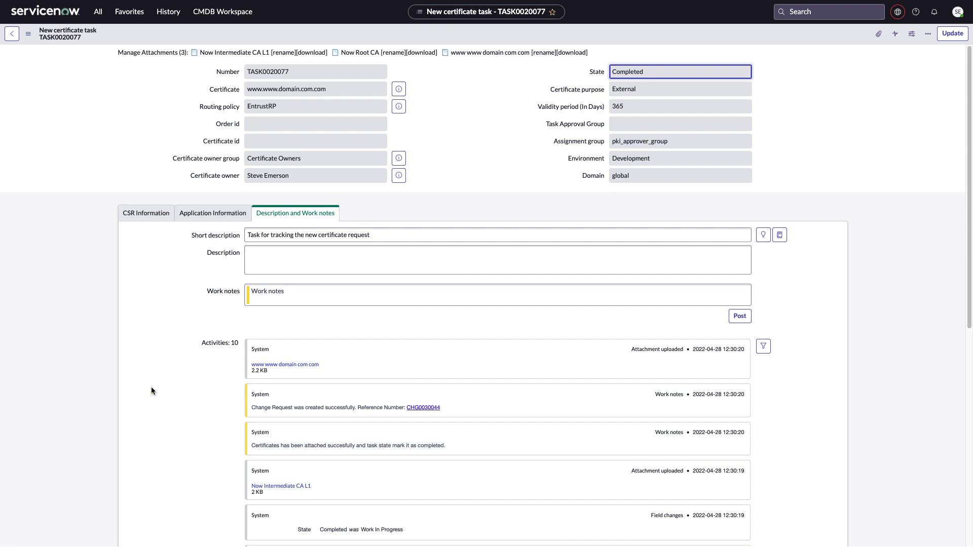
pyautogui.scroll(-2, 187, 389)
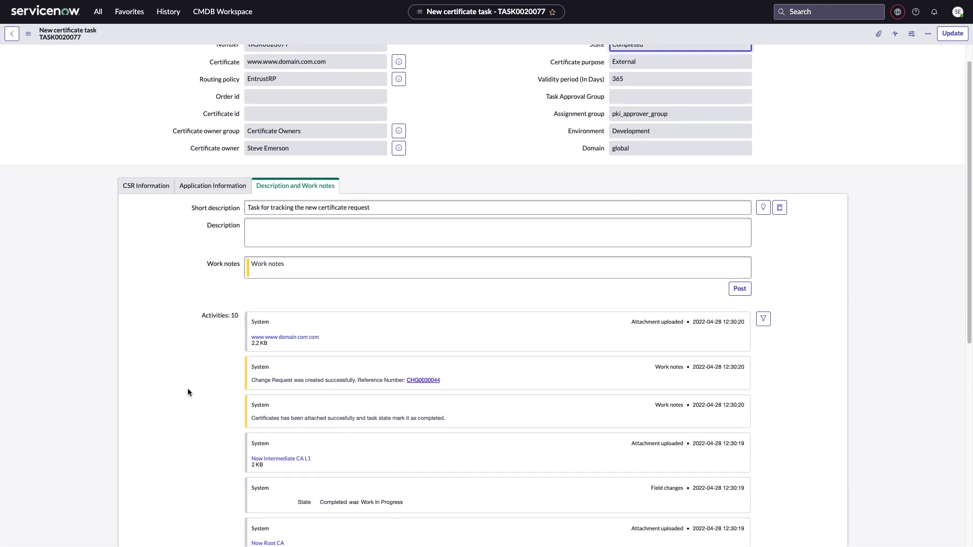
pyautogui.scroll(-3, 188, 390)
pyautogui.scroll(-3, 188, 392)
pyautogui.scroll(-10, 205, 413)
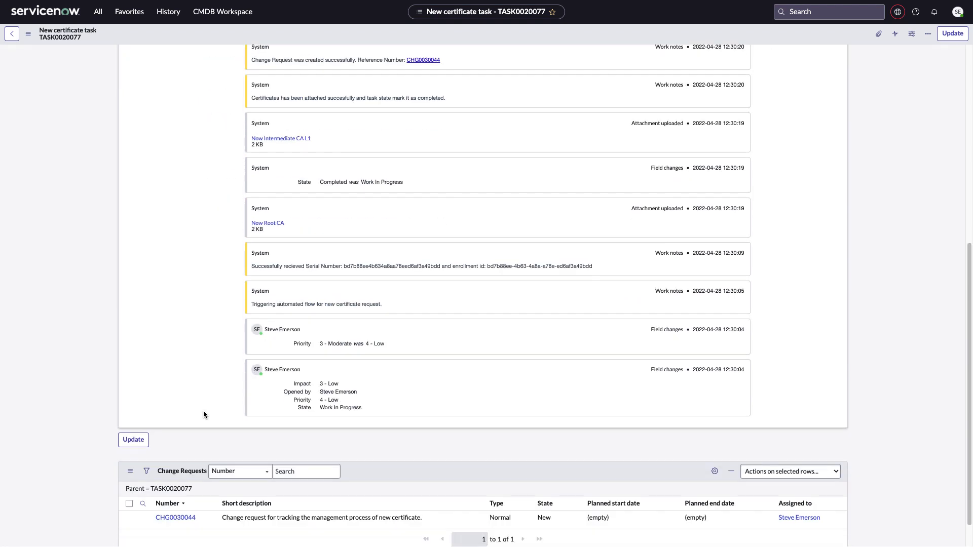
pyautogui.scroll(-2, 204, 415)
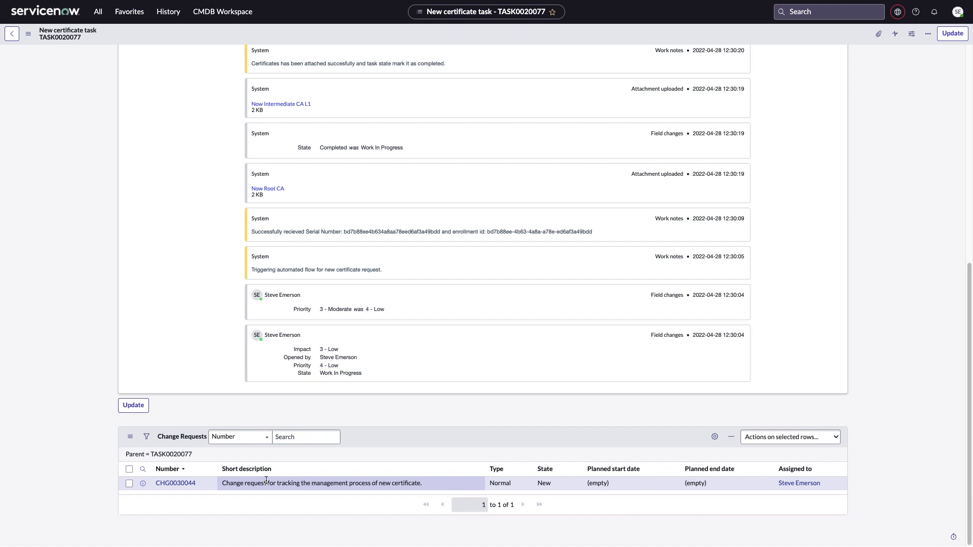
pyautogui.scroll(8, 151, 197)
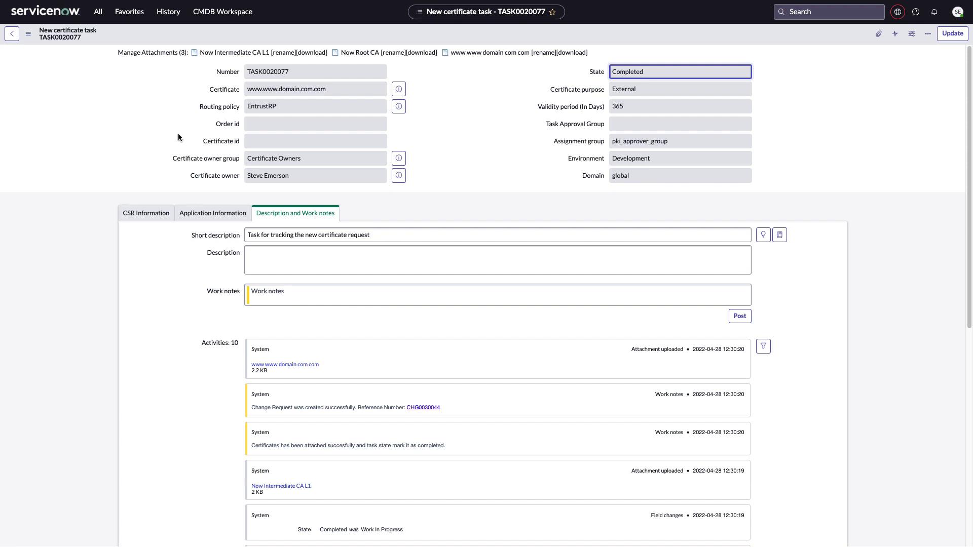
# - Open the EntrustRP certificate routing policy and preview the details of its certificate authority
pyautogui.click(130, 14)
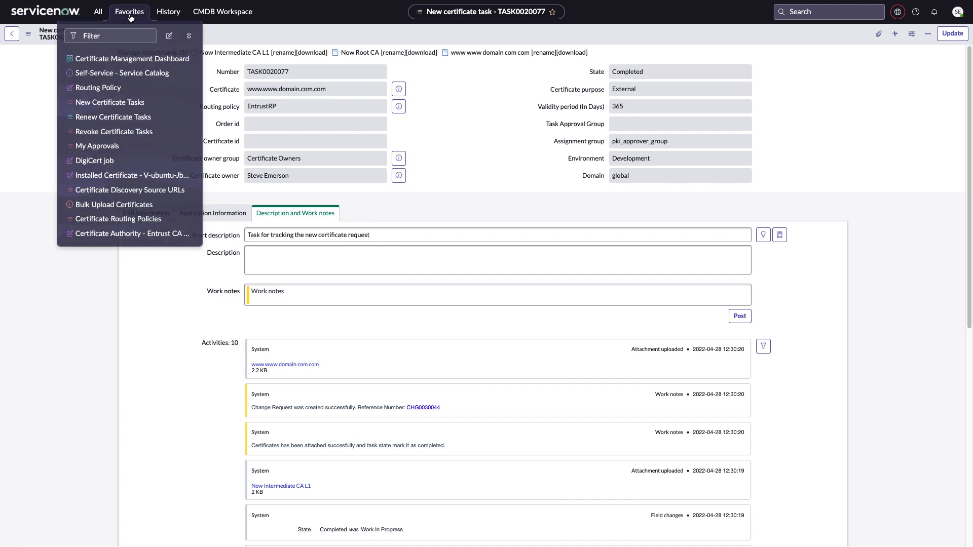
pyautogui.click(117, 87)
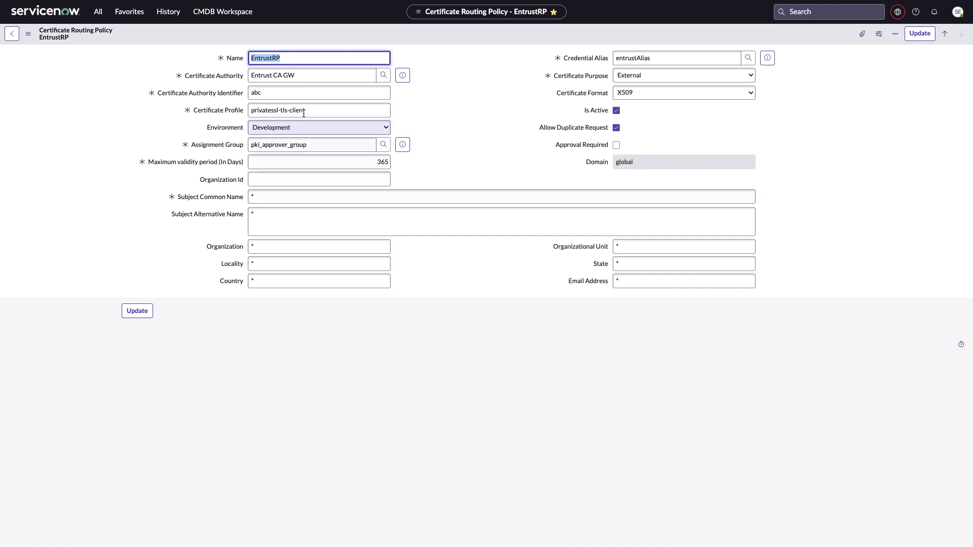
pyautogui.click(403, 75)
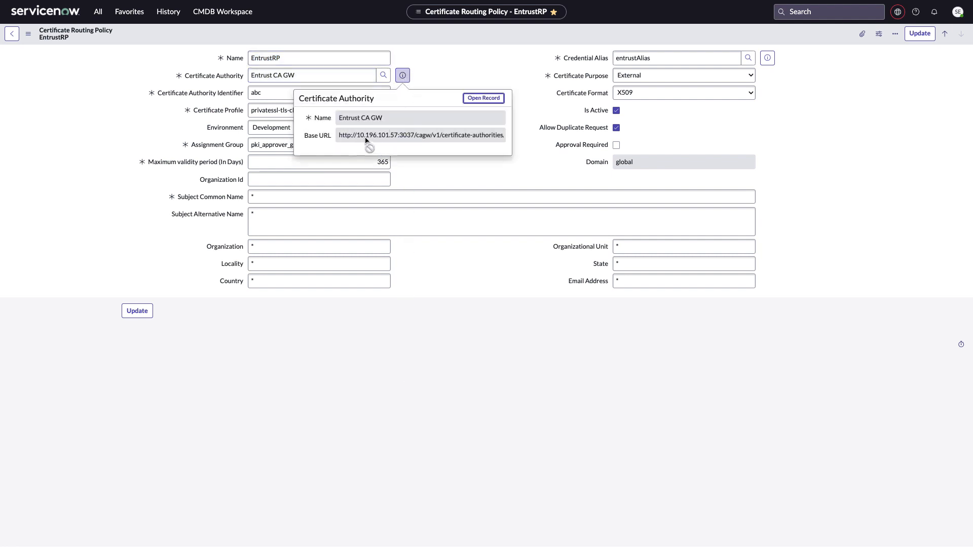
pyautogui.click(485, 74)
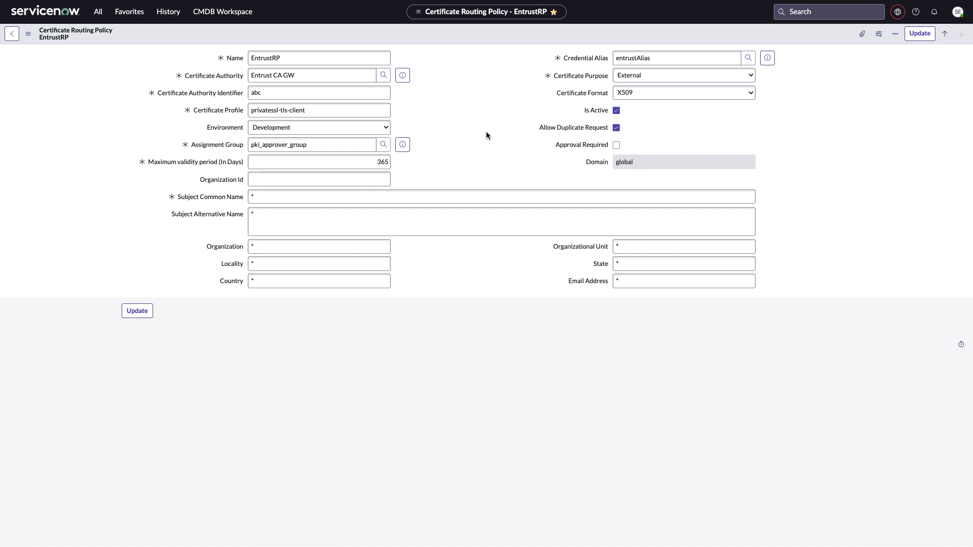
# - Examine the routing policy's Environment choices, and switch Approval Required on and off to inspect the task approval group field
pyautogui.click(303, 134)
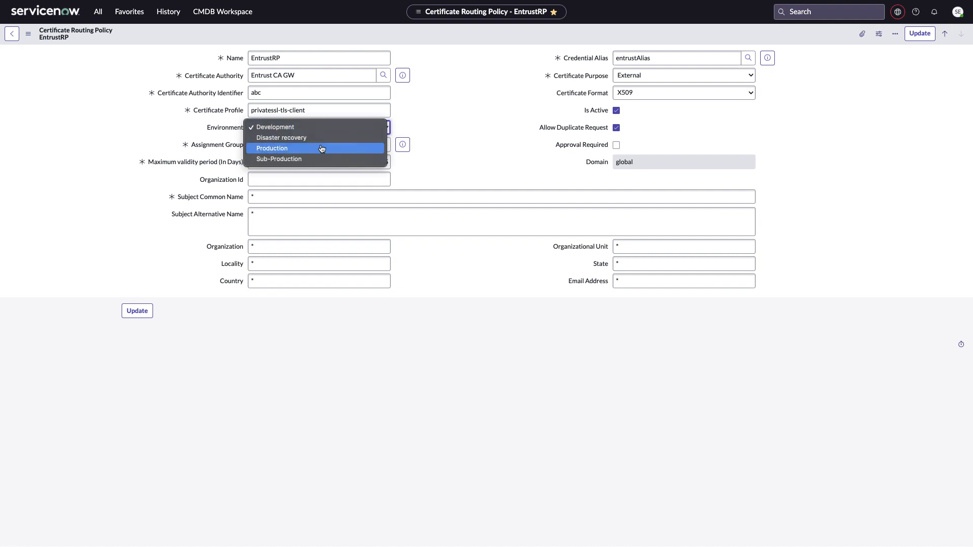
pyautogui.click(437, 126)
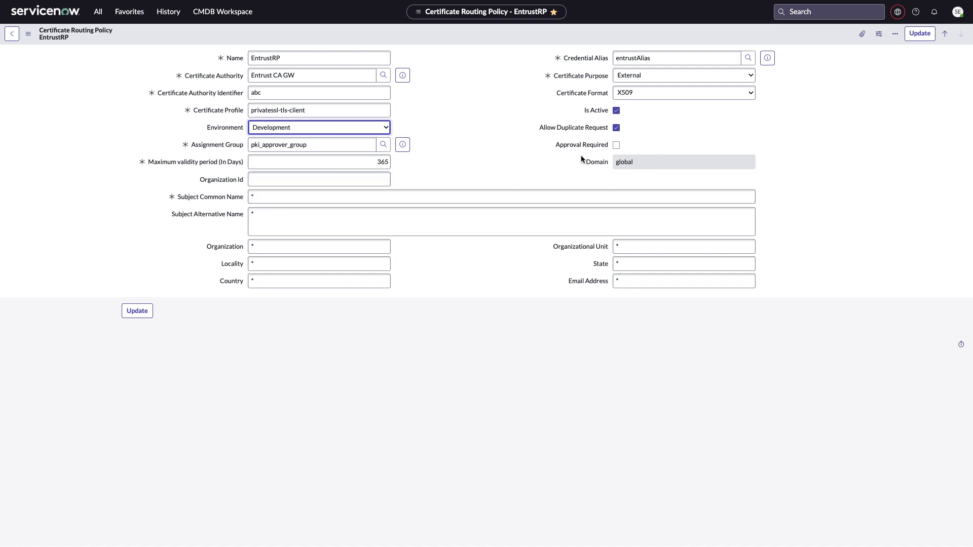
pyautogui.click(616, 145)
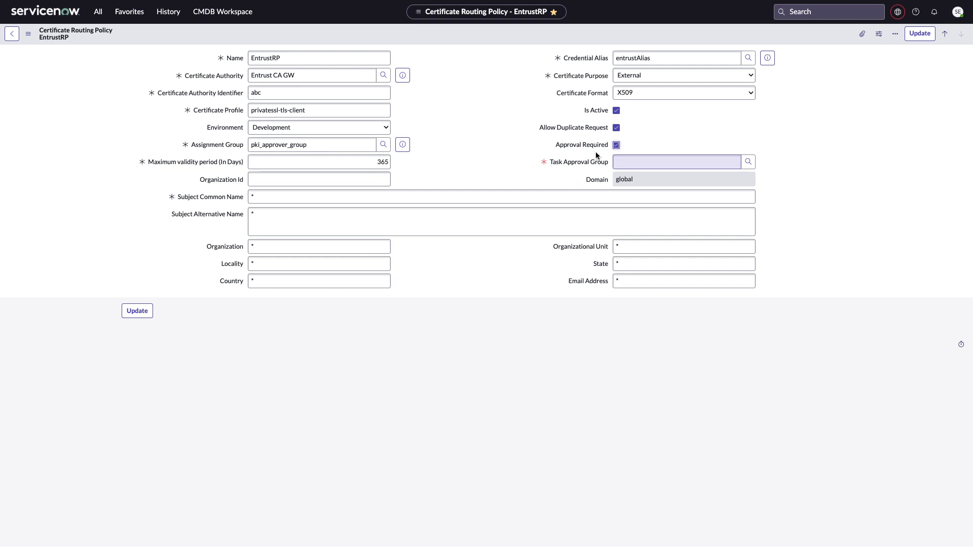
pyautogui.click(616, 145)
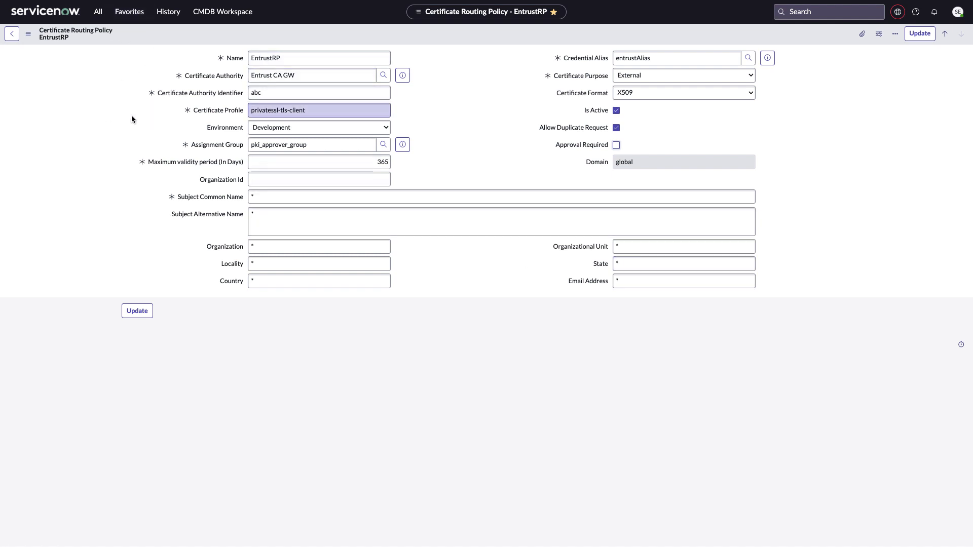
# - Return to the Service Catalog and open the Automated Flow category under Certificate Management
pyautogui.click(131, 16)
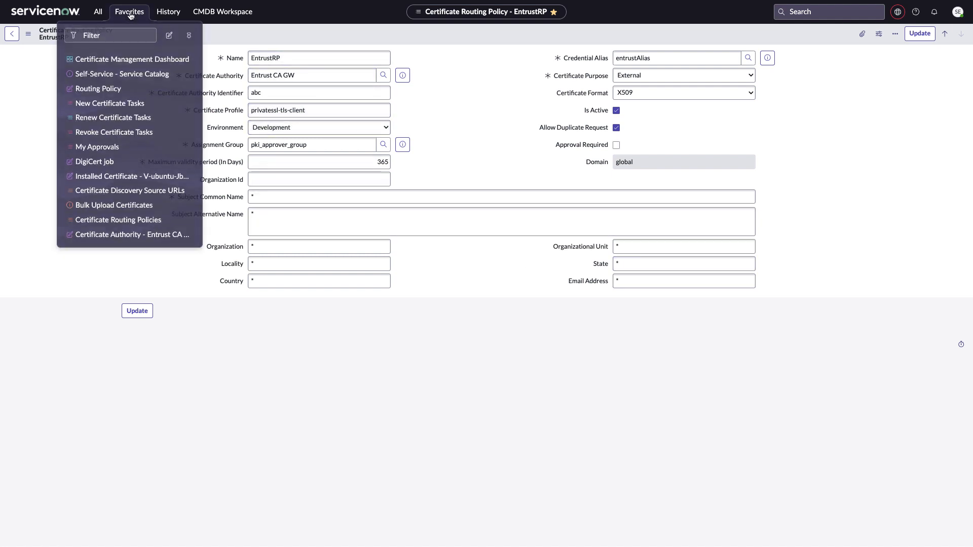
pyautogui.click(136, 76)
pyautogui.click(107, 71)
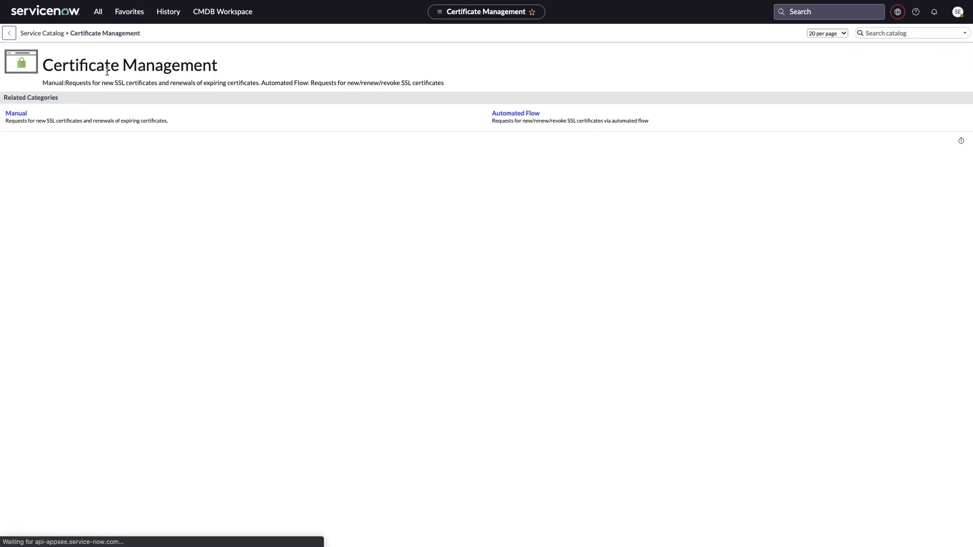
pyautogui.click(513, 114)
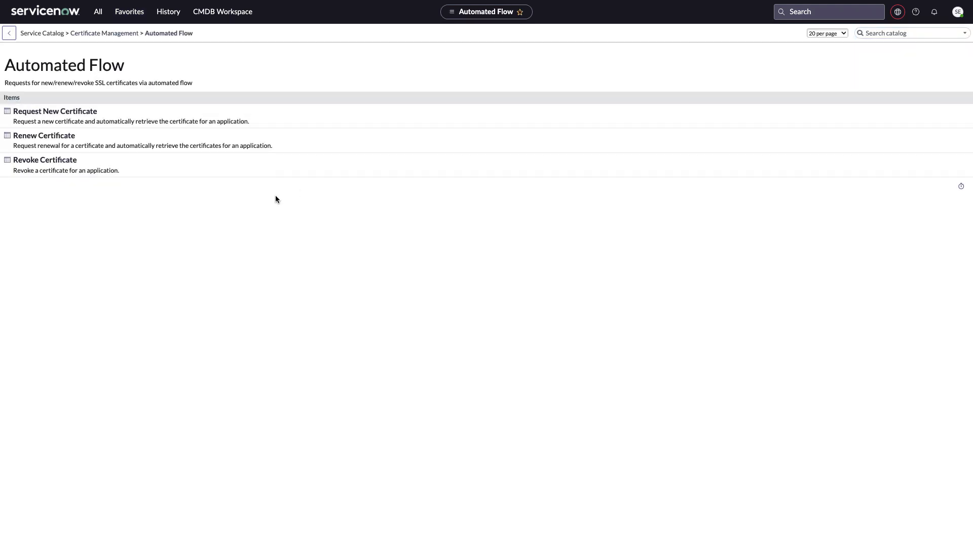
# - Open the Renew Certificate request form, review its fields, and return to the Automated Flow items without submitting
pyautogui.click(59, 136)
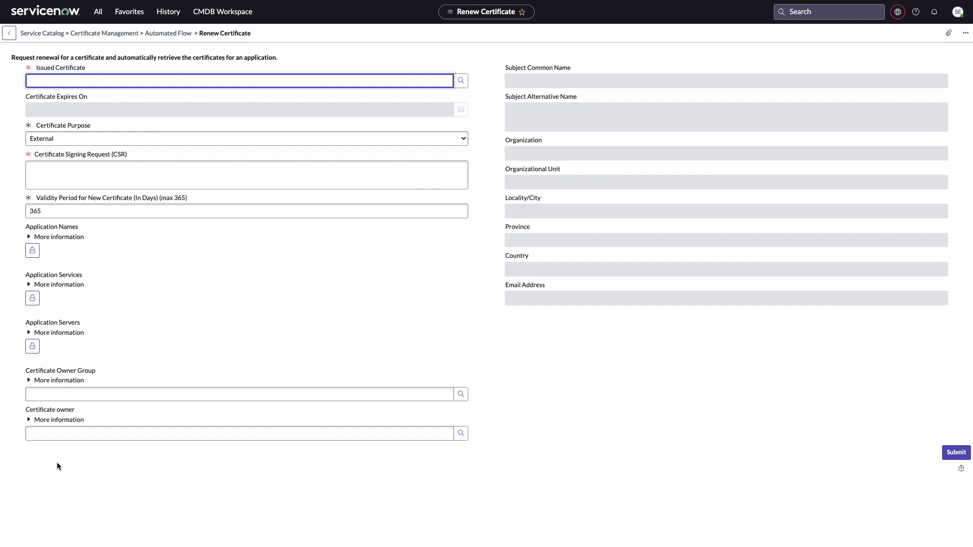
pyautogui.click(214, 307)
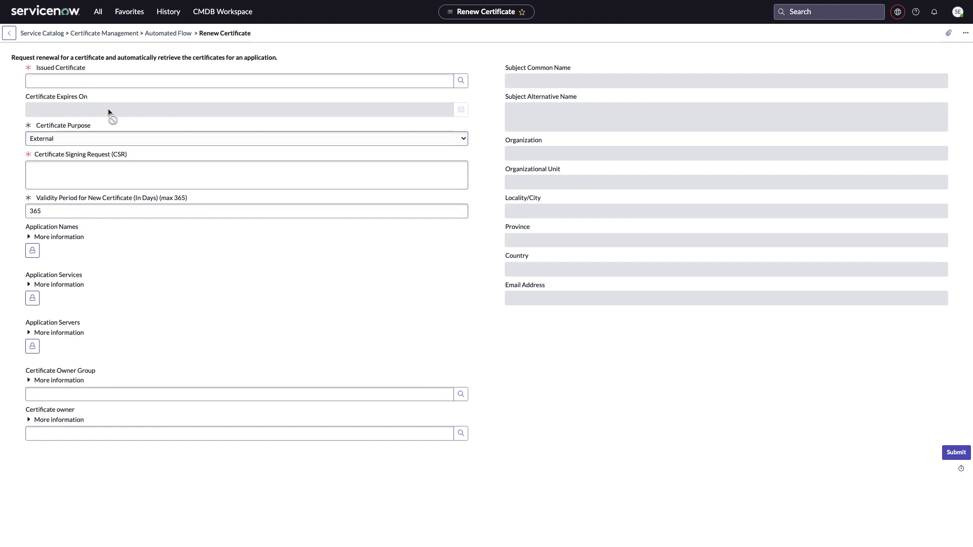
pyautogui.click(95, 82)
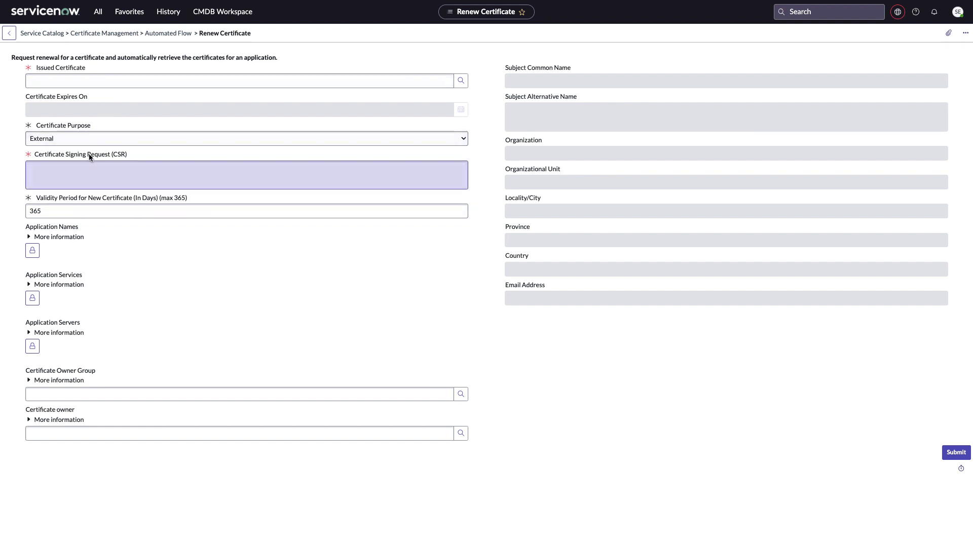
pyautogui.click(6, 37)
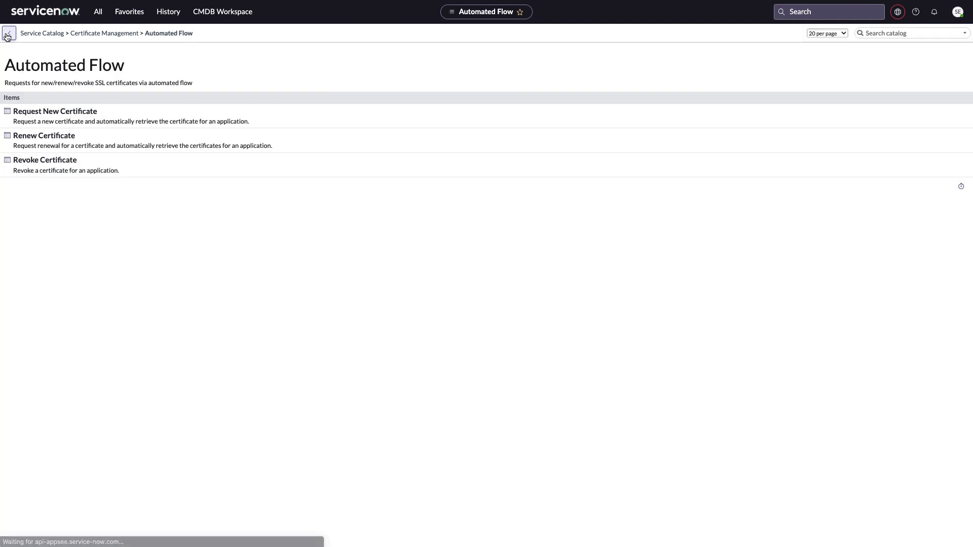
pyautogui.click(61, 162)
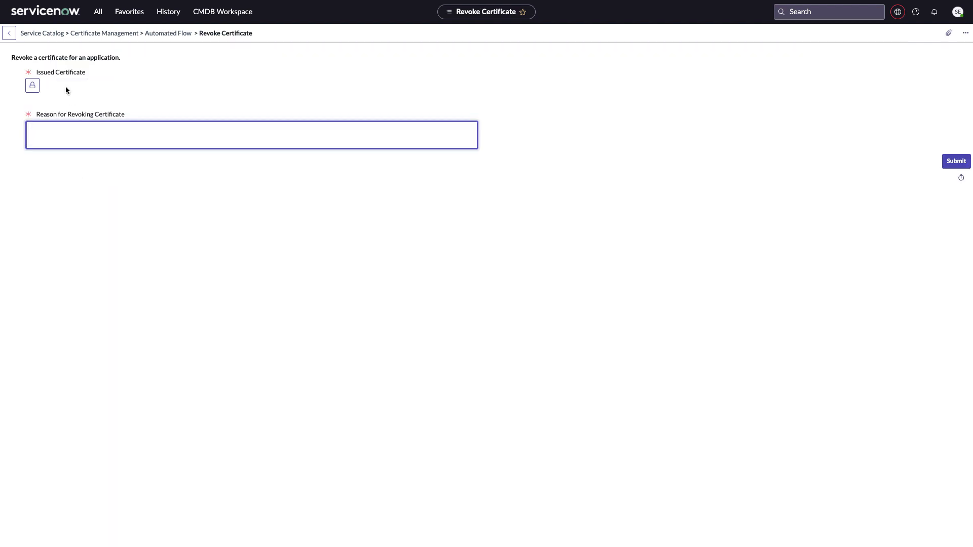
pyautogui.click(33, 86)
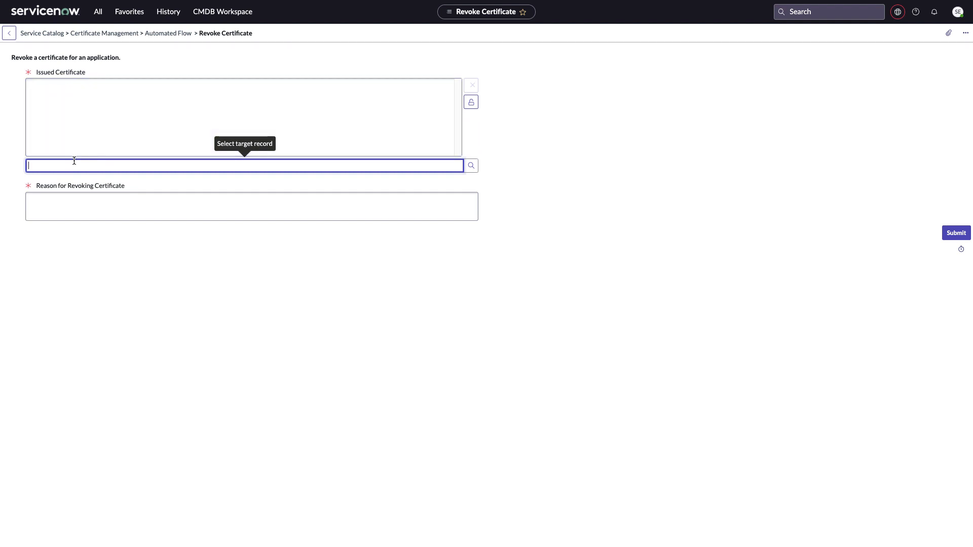
pyautogui.write('*domain.com')
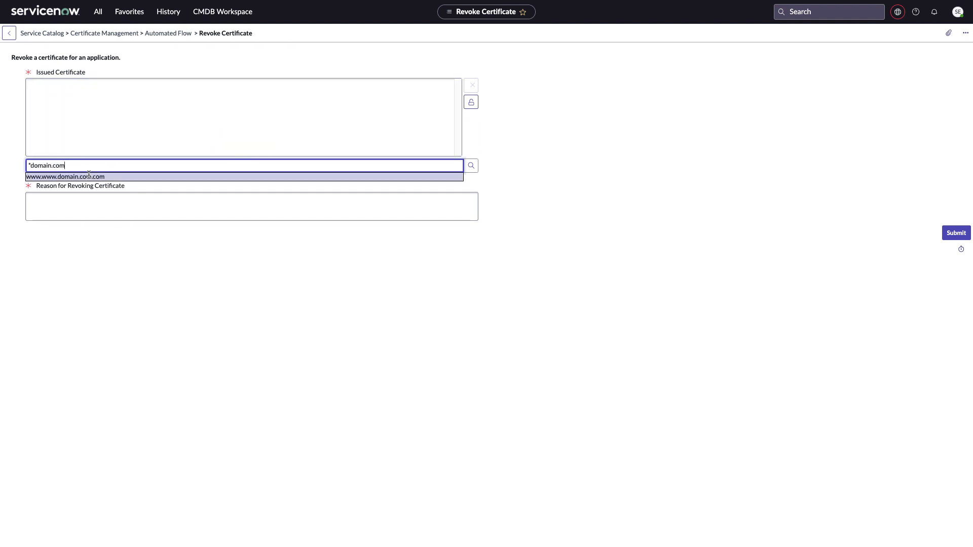
pyautogui.click(87, 176)
# - Enter "No longer needed" as the reason for revoking the certificate, then submit the request and confirm the revocation
pyautogui.click(95, 200)
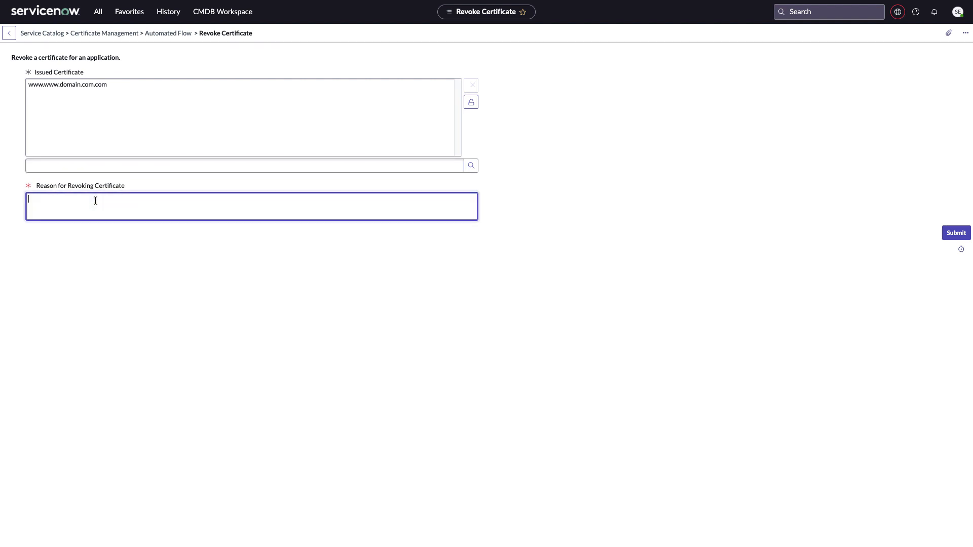
pyautogui.write('Not')
pyautogui.write('longer needed')
pyautogui.click(957, 232)
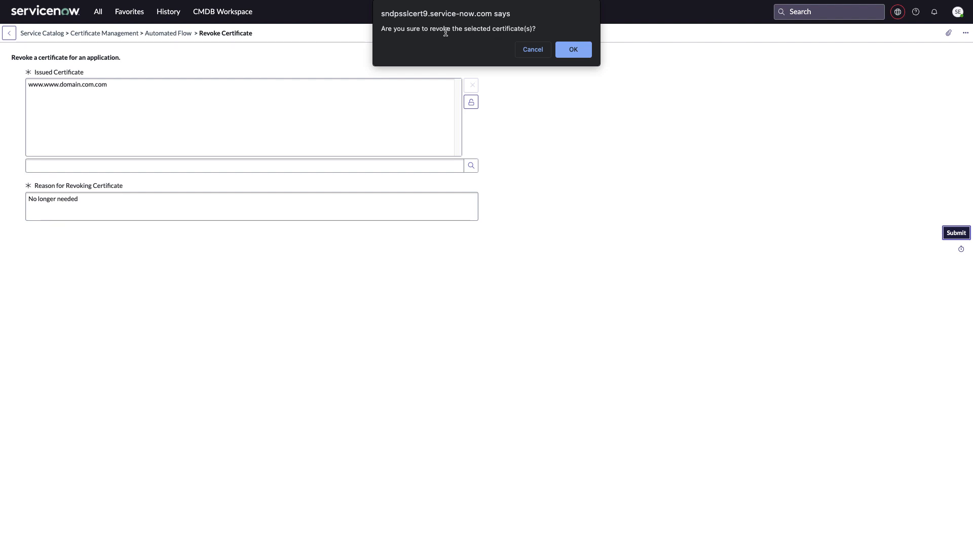
pyautogui.click(574, 50)
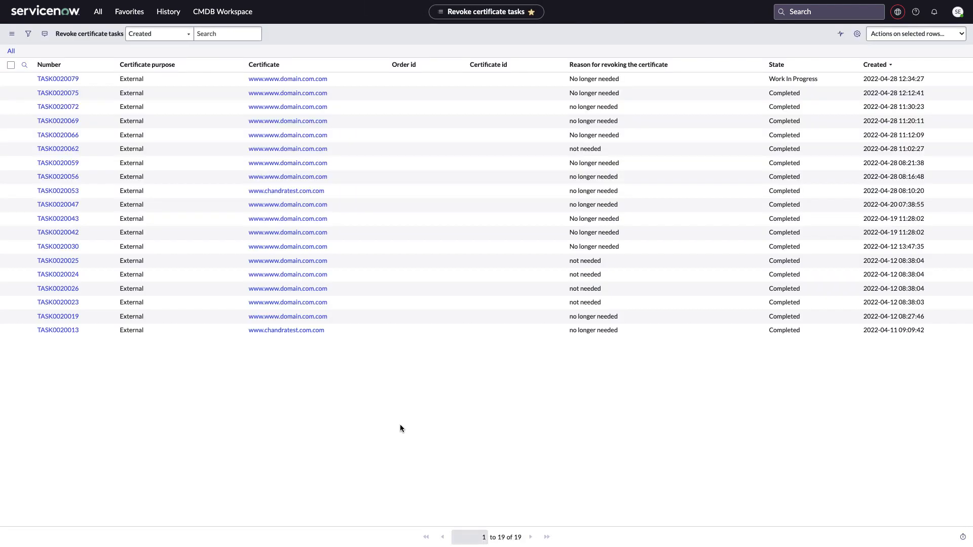
# - Open the newest revoke certificate task and preview the record of its certificate
pyautogui.click(73, 80)
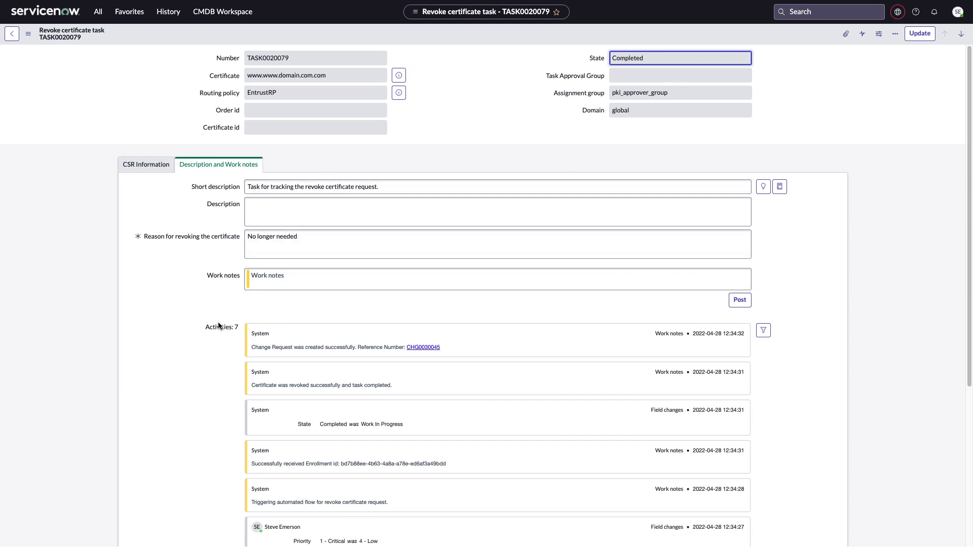
pyautogui.click(400, 76)
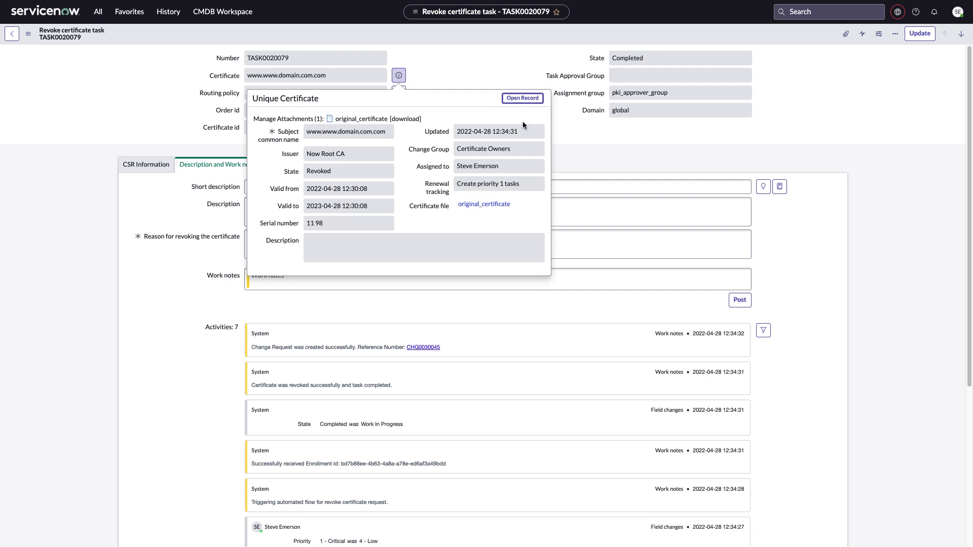
pyautogui.click(615, 165)
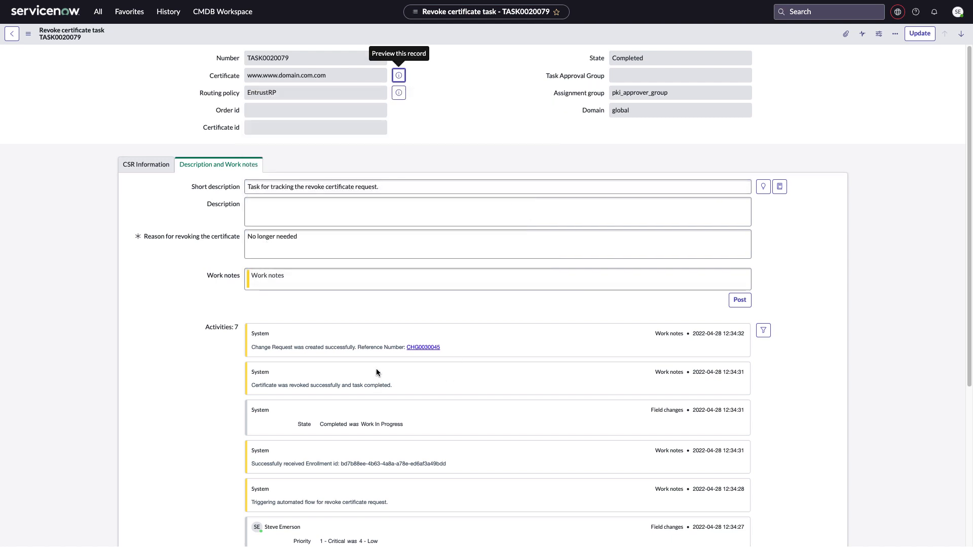
# - Review the revoke certificate task's activity log and its related change requests
pyautogui.scroll(-5, 337, 346)
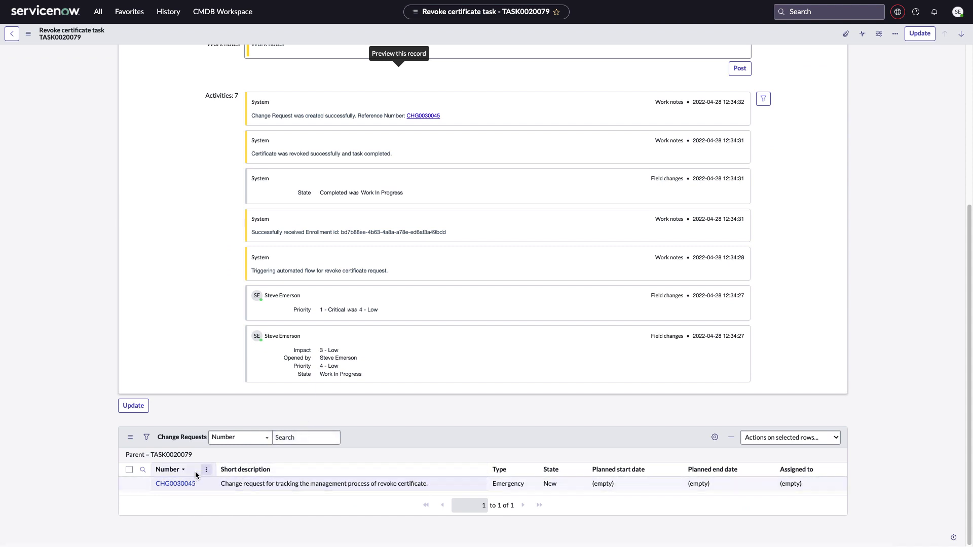
pyautogui.scroll(5, 211, 470)
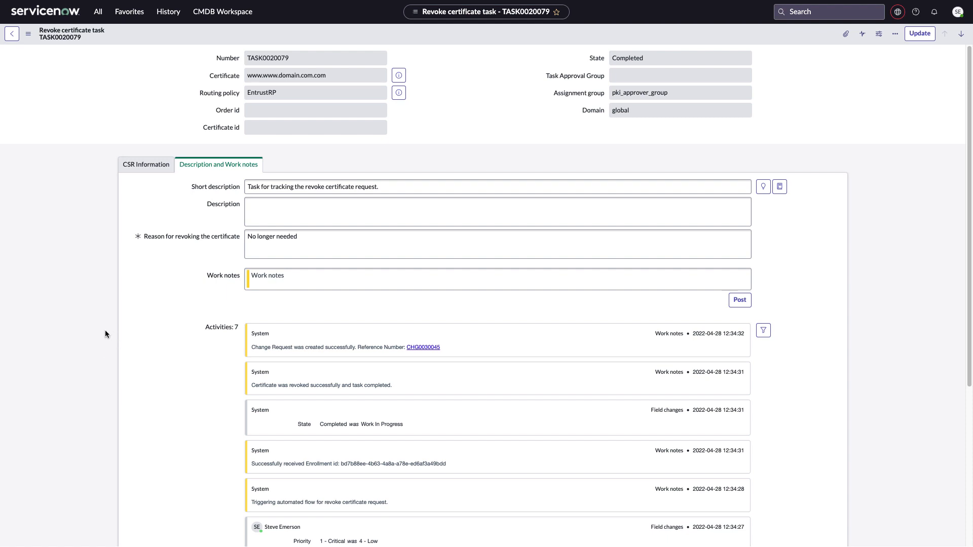
pyautogui.scroll(-5, 112, 343)
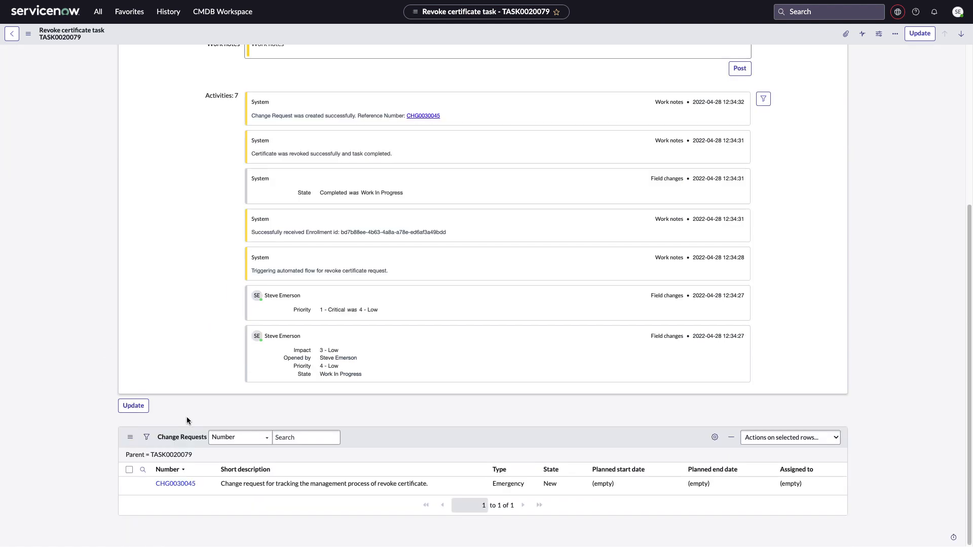
# - Open the Certificate Management Dashboard from the favorites and inspect the new and revoke task figures in Certificate Task Automation Trends
pyautogui.click(129, 20)
pyautogui.click(135, 52)
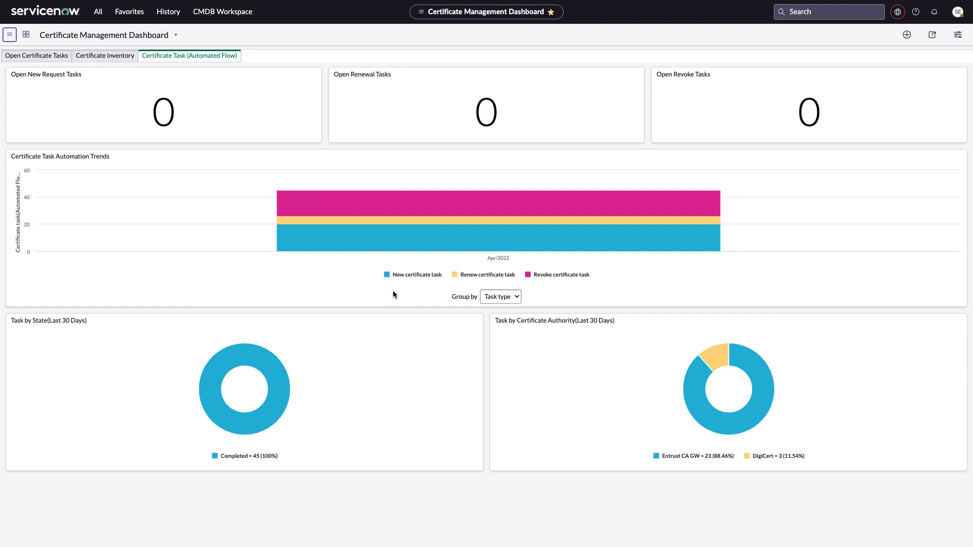
pyautogui.moveTo(393, 240)
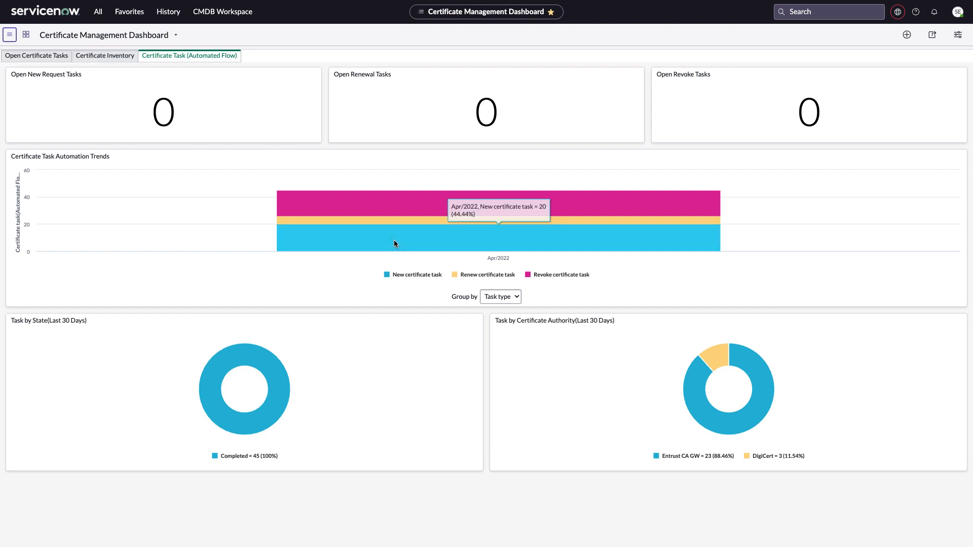
pyautogui.moveTo(589, 212)
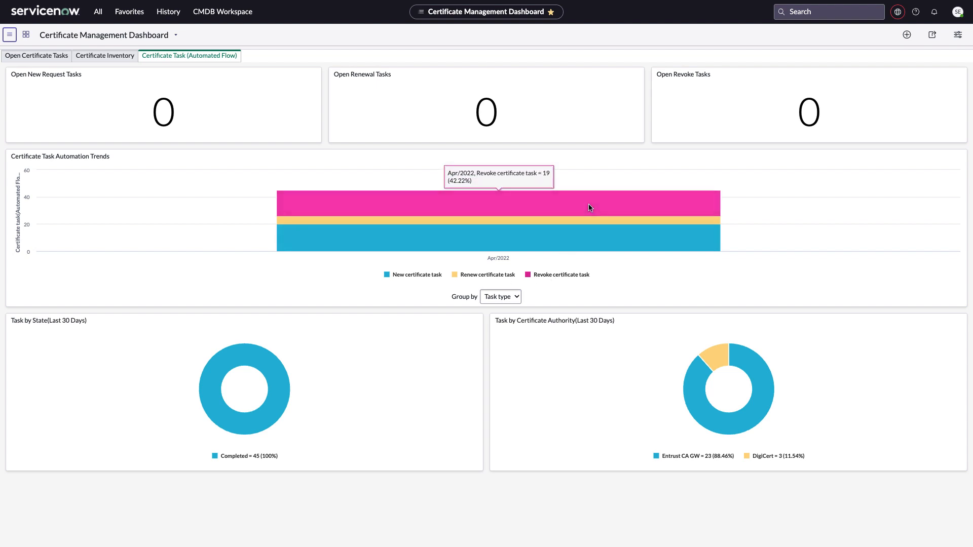